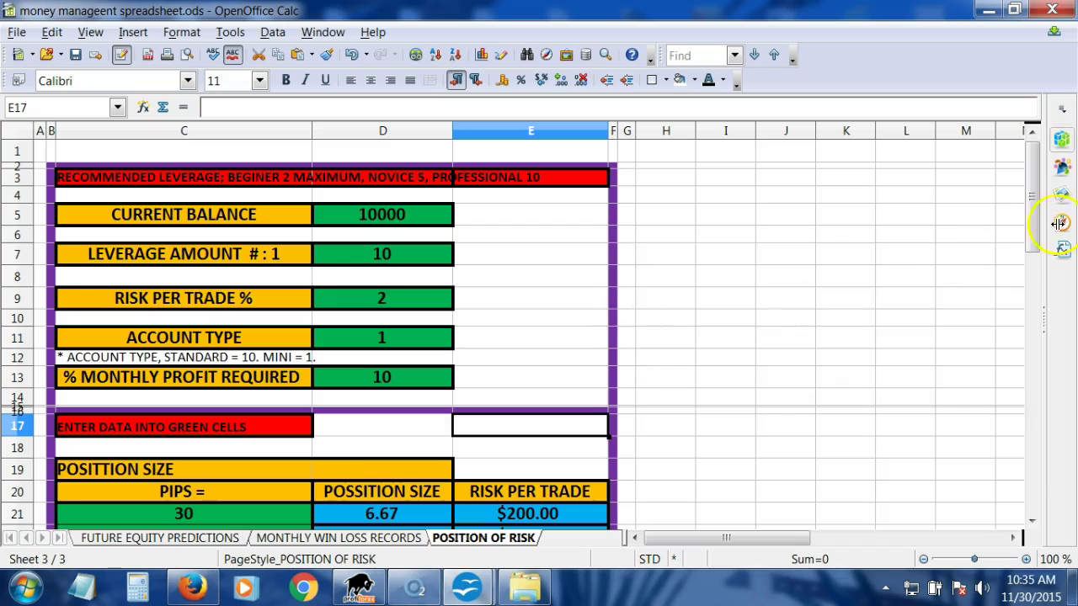
- Try 20 as the first pips value in C21, then restore it to 30
mouse_move(1036, 180)
mouse_down()
mouse_move(1038, 225)
mouse_move(1039, 168)
mouse_move(1039, 349)
mouse_move(1018, 349)
mouse_move(1011, 176)
mouse_up()
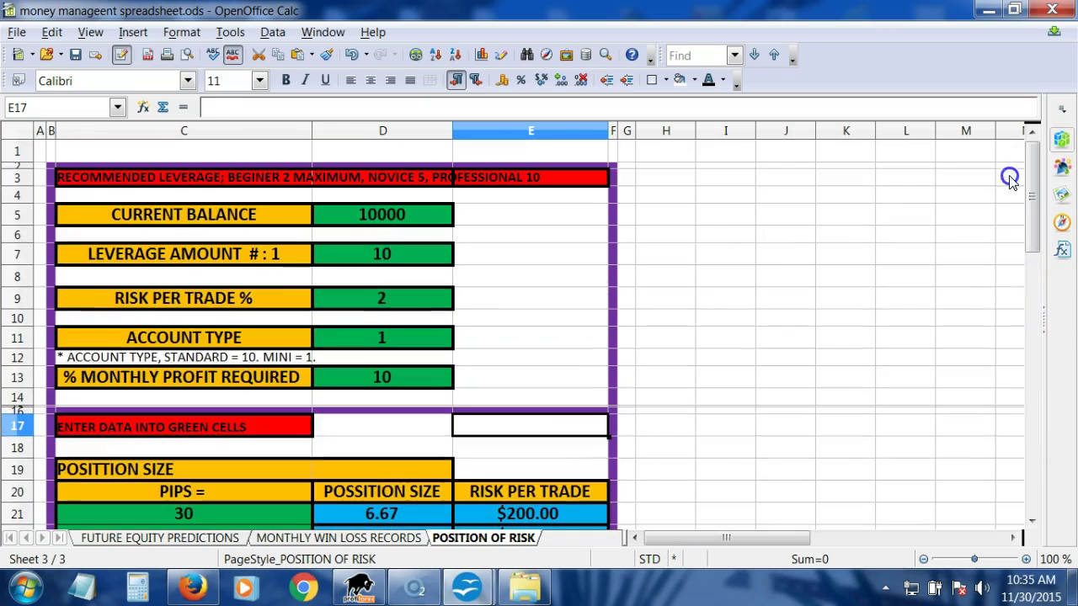
click(749, 245)
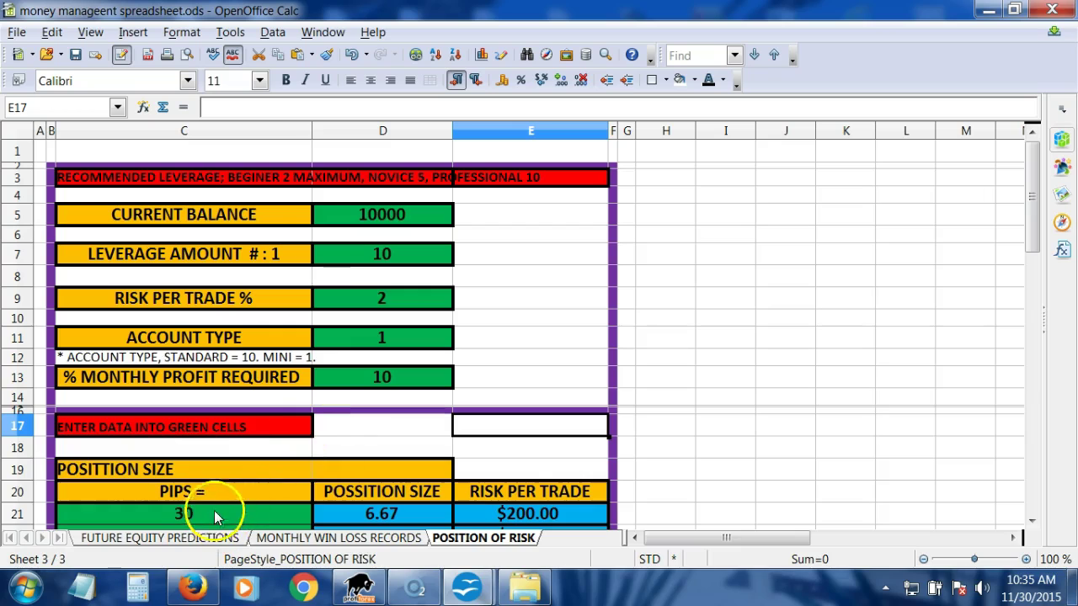
scroll(214, 515, down, 3)
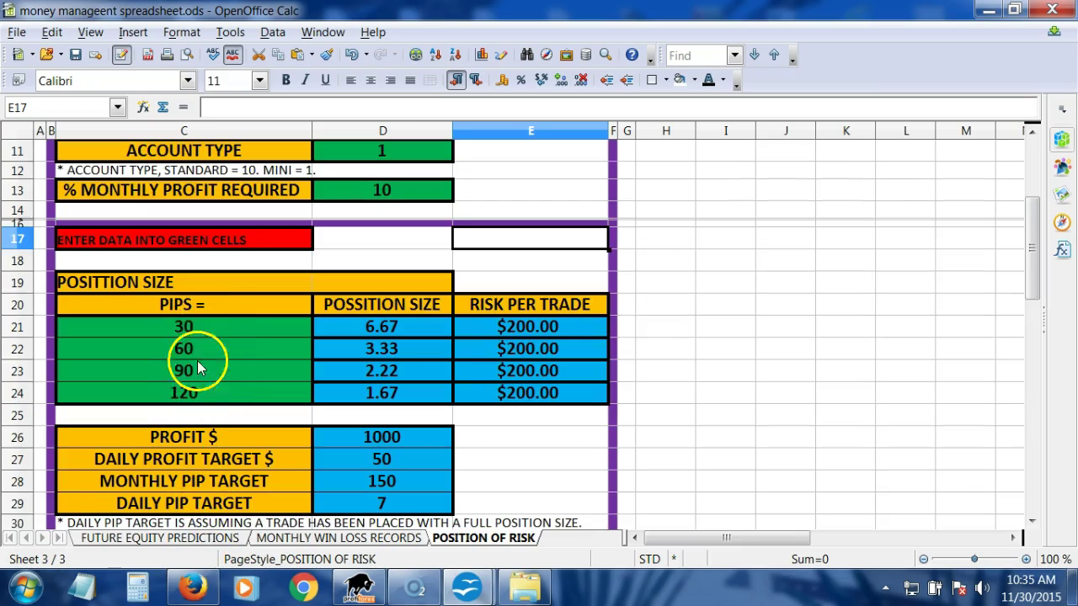
click(205, 331)
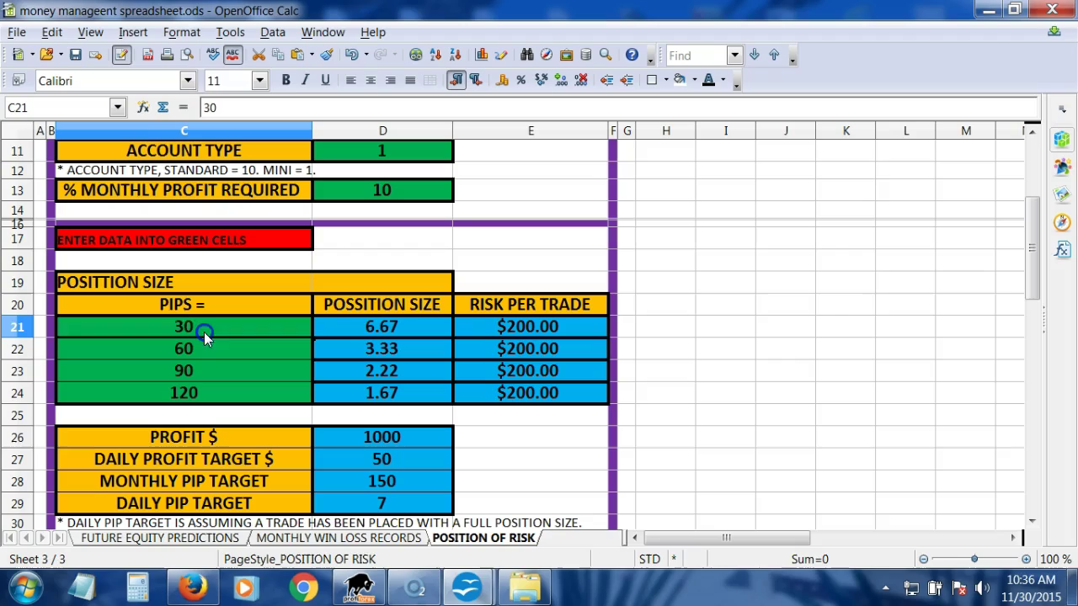
double_click(205, 329)
text(20)
key(Return)
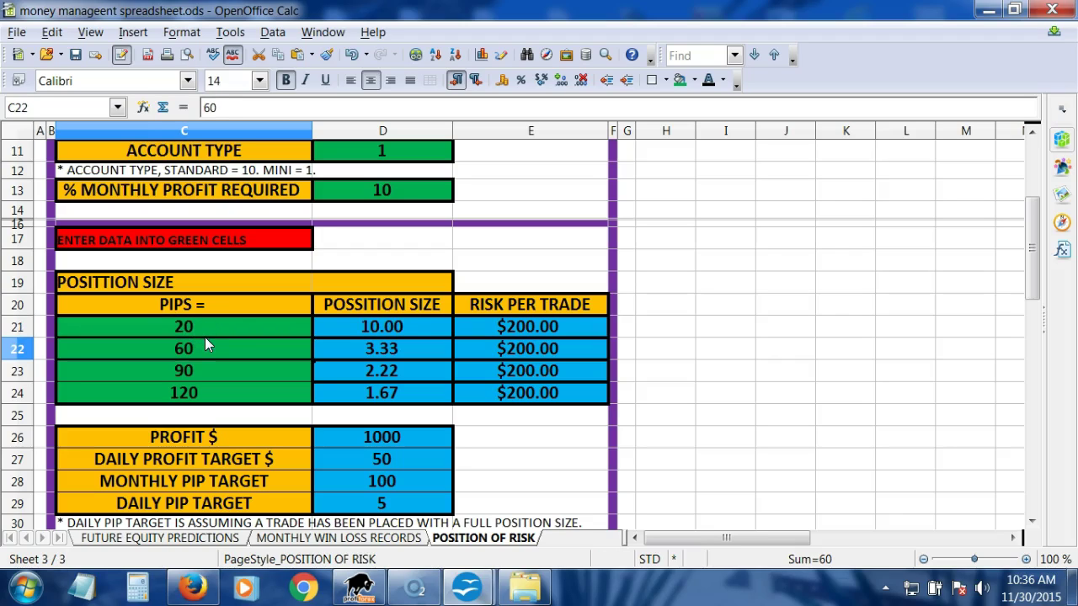
double_click(213, 328)
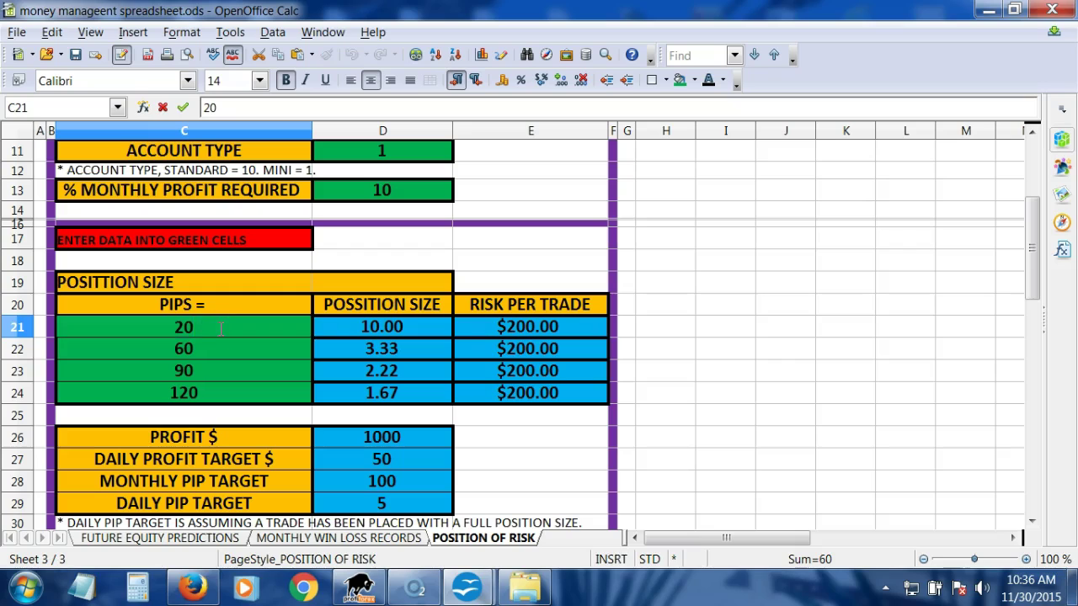
text(30)
key(Return)
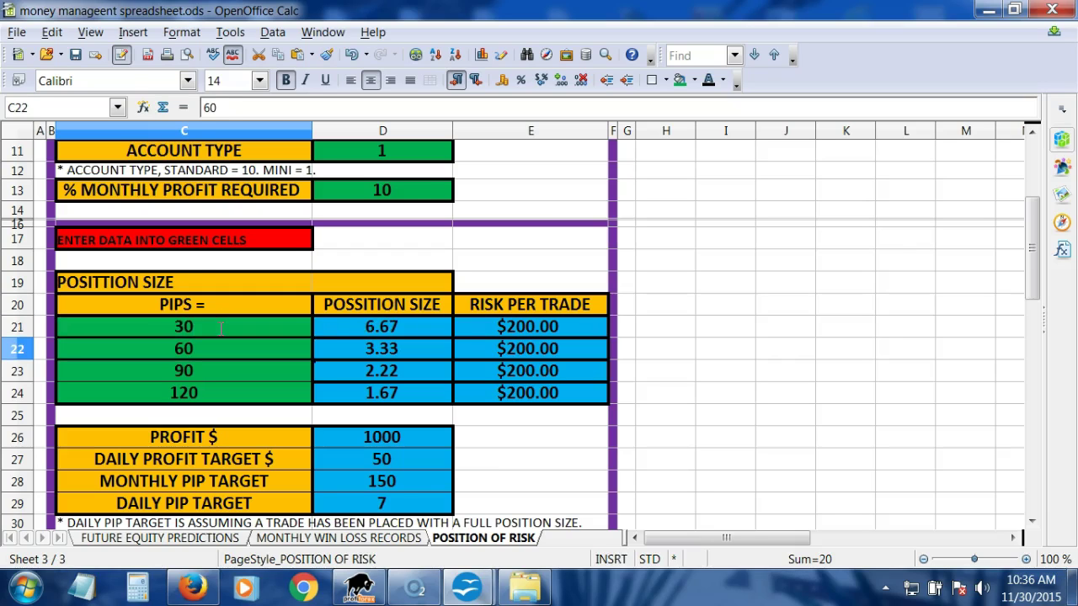
- Lower the current balance in D5 to 5000
scroll(252, 324, up, 3)
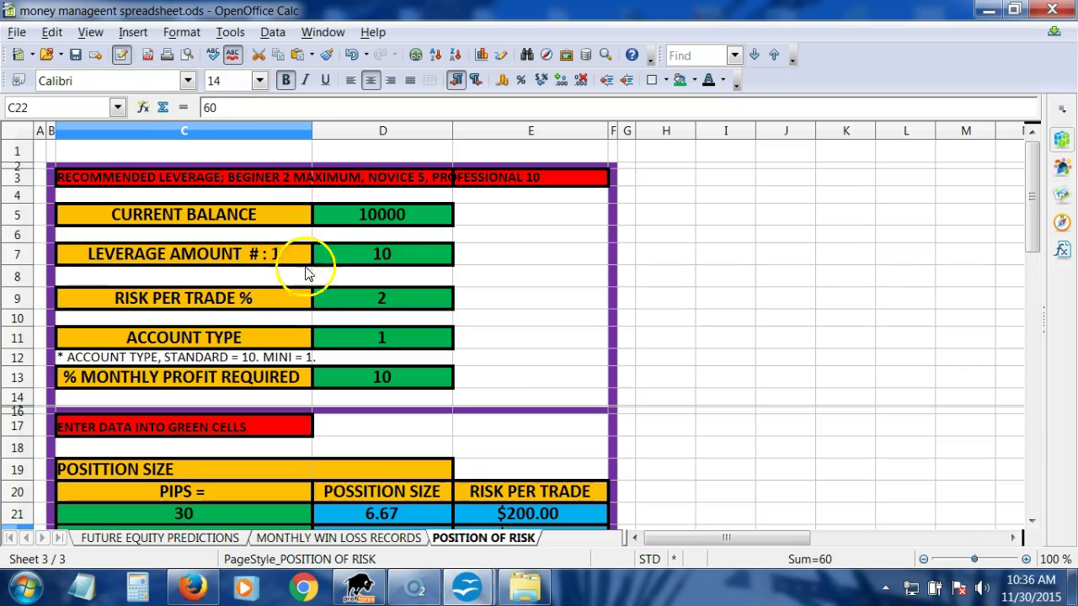
double_click(376, 219)
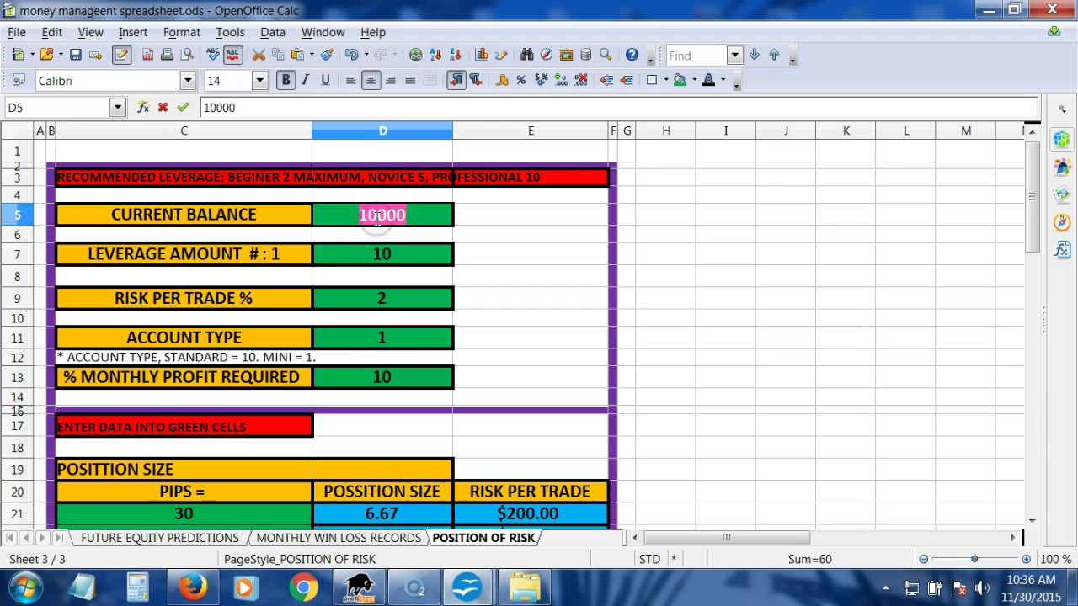
text(50)
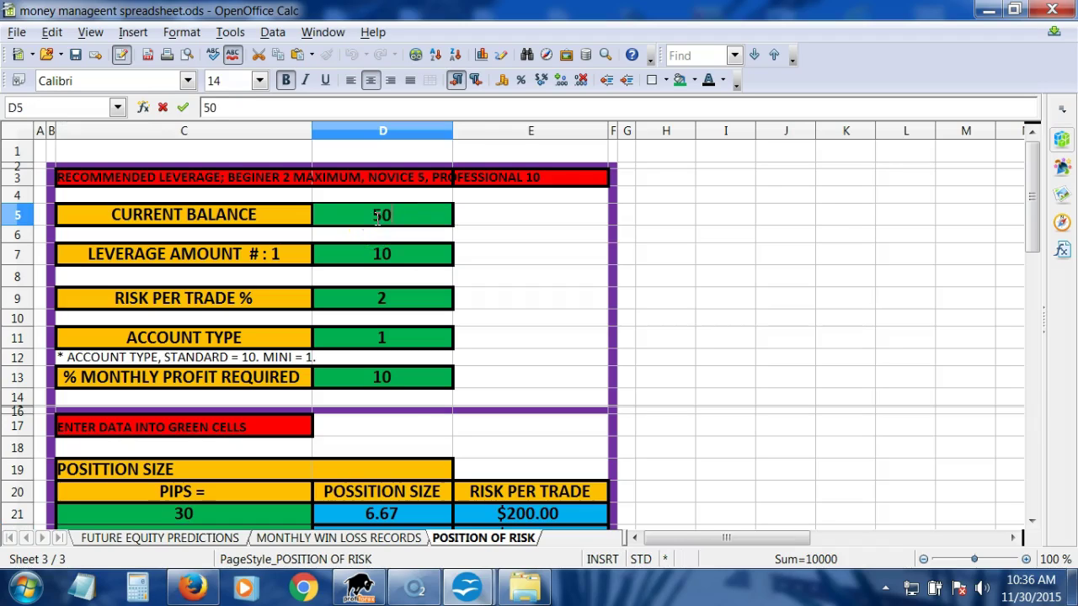
key(Return)
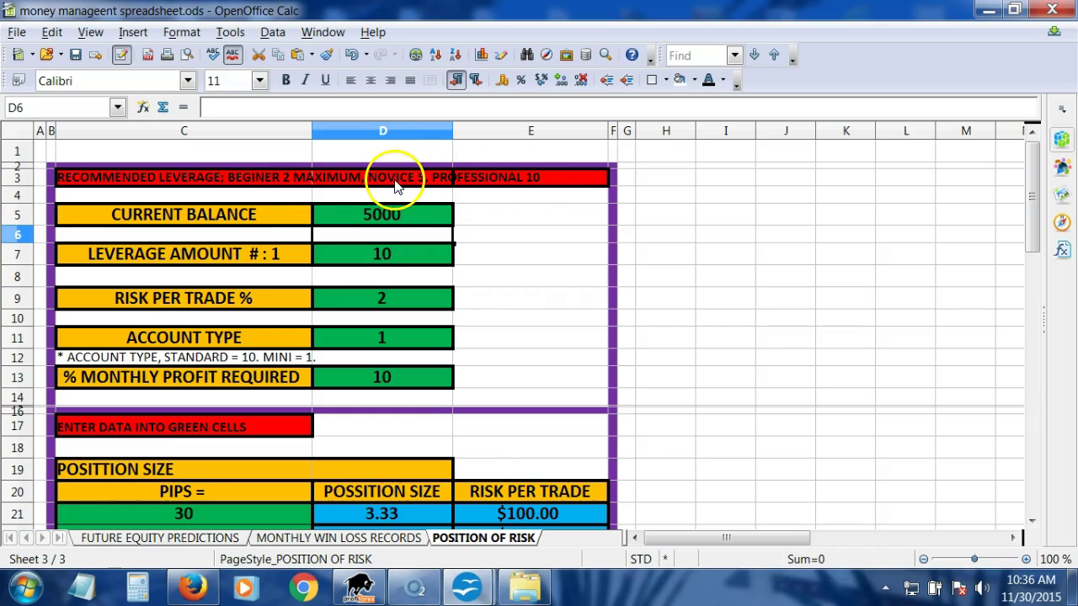
- Re-enter 10 as the leverage amount in D7
click(383, 261)
double_click(384, 257)
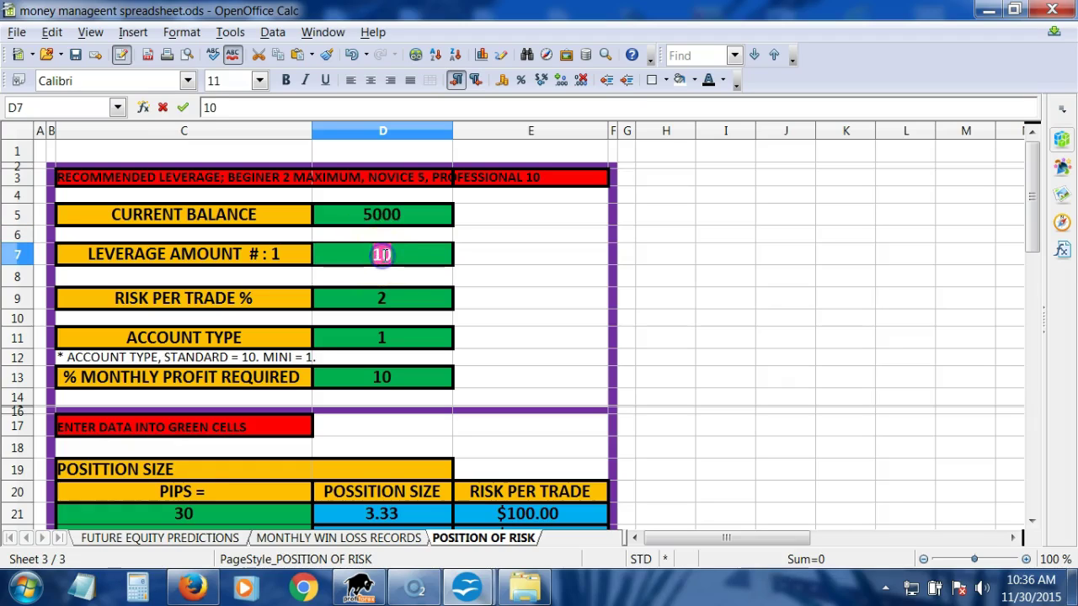
text(10)
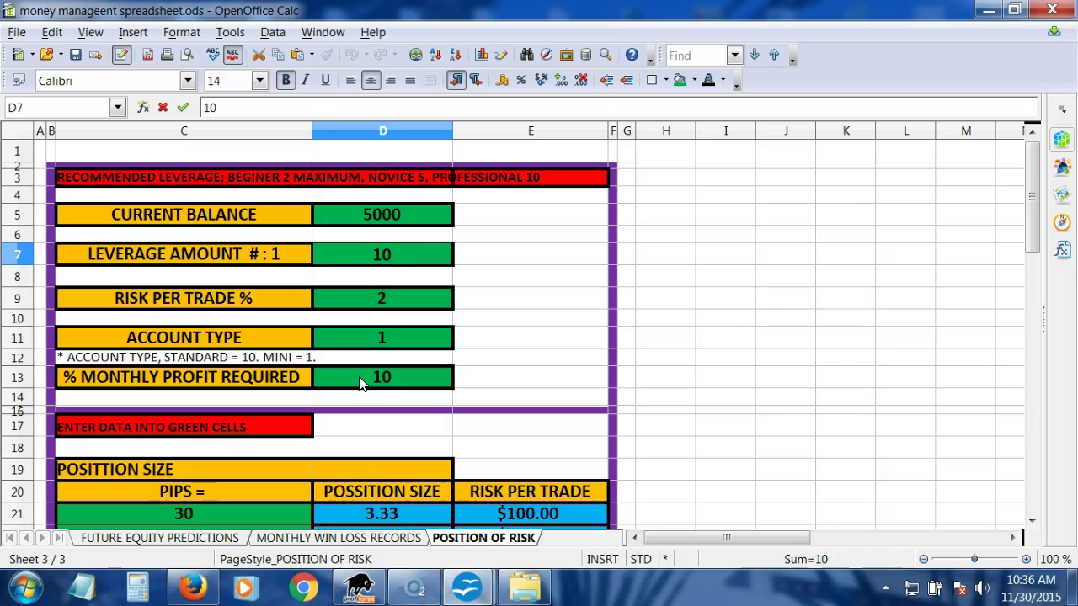
- Set the monthly profit percentage in D13 to 15% and review the recalculated pip targets
click(379, 378)
text(15)
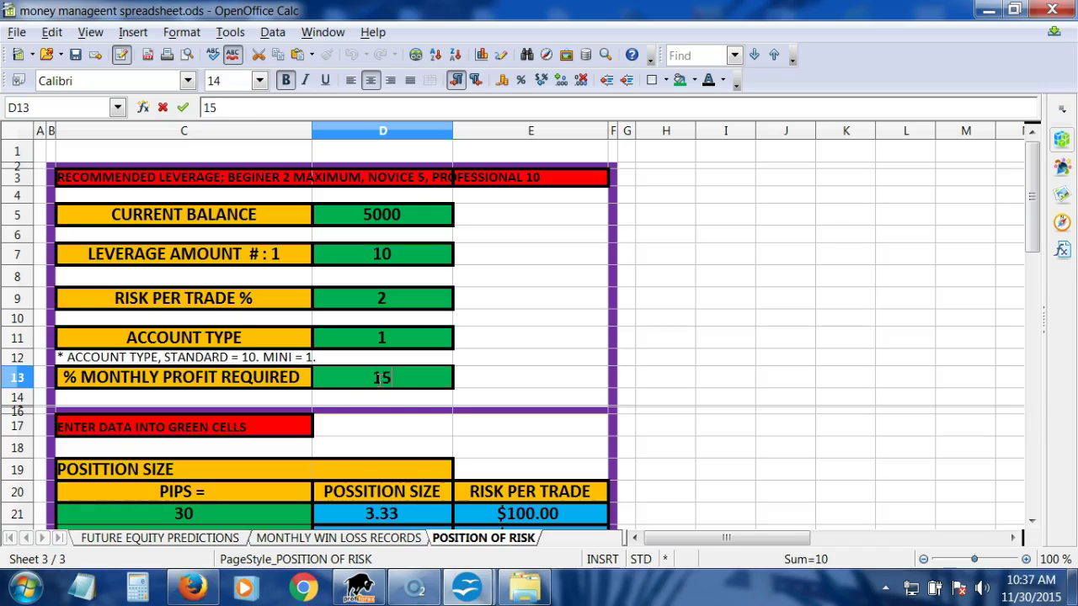
key(Return)
scroll(380, 378, down, 3)
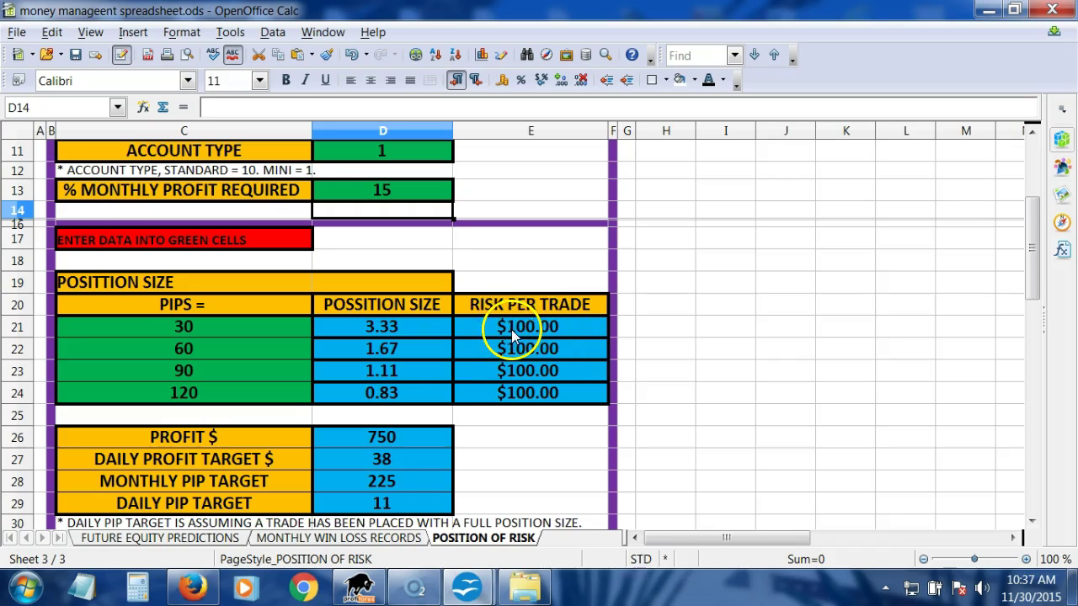
scroll(505, 336, up, 4)
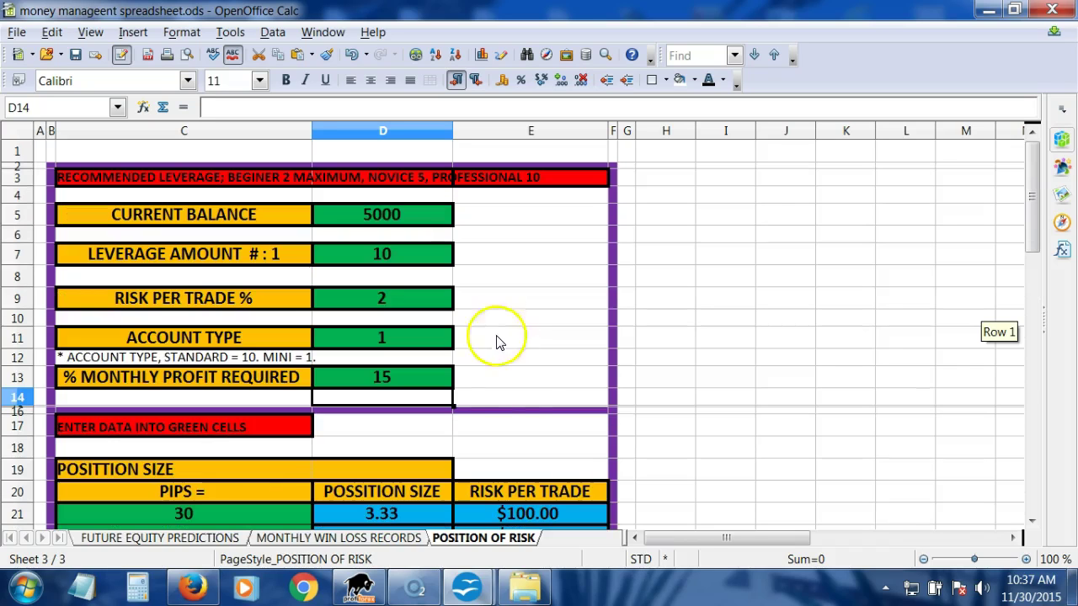
scroll(518, 459, down, 3)
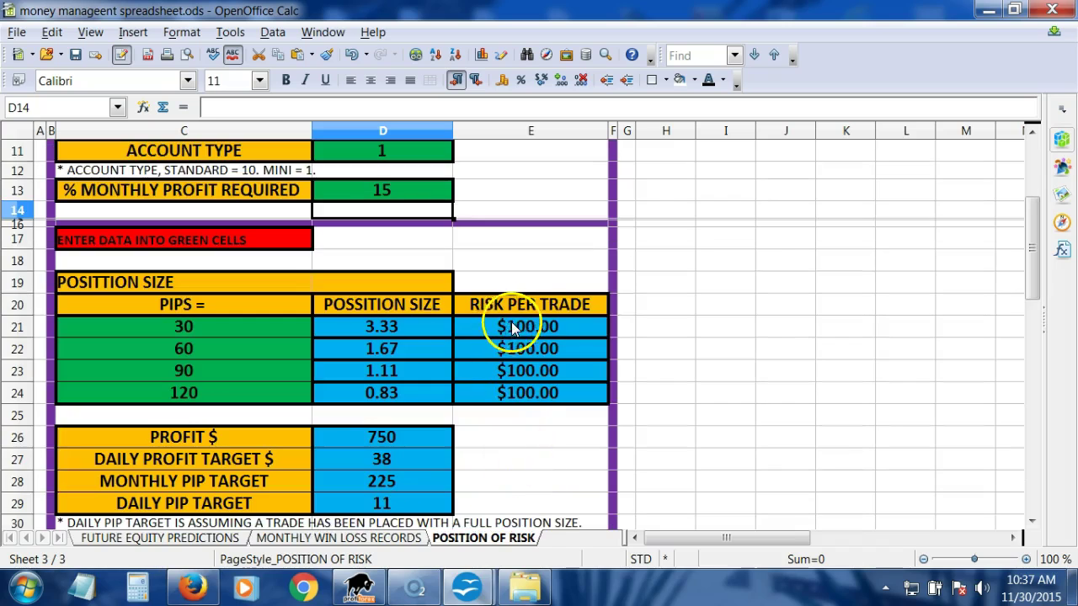
scroll(396, 324, up, 3)
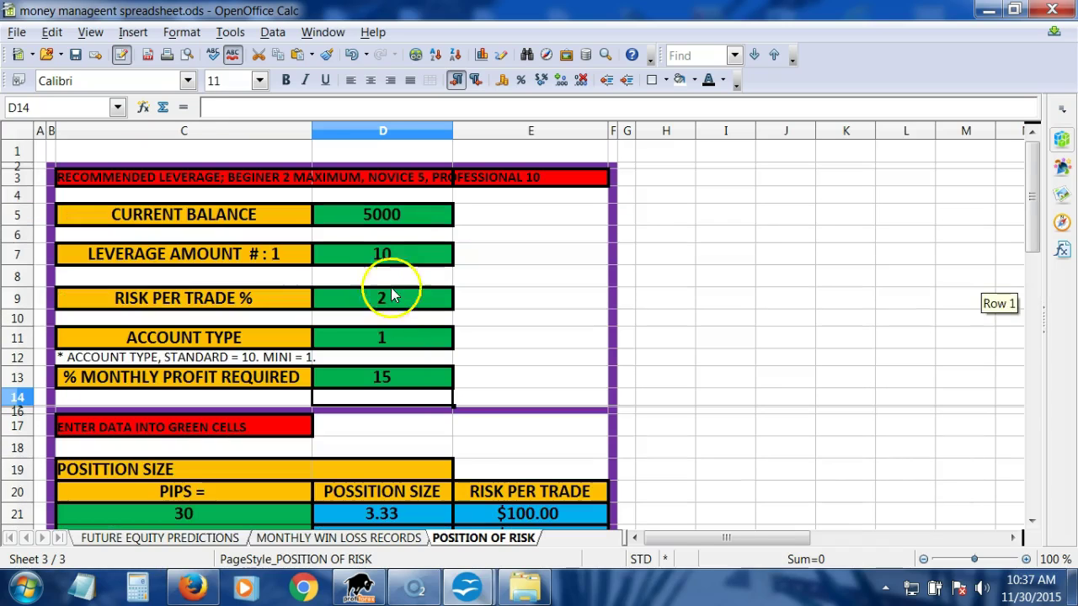
scroll(455, 504, down, 3)
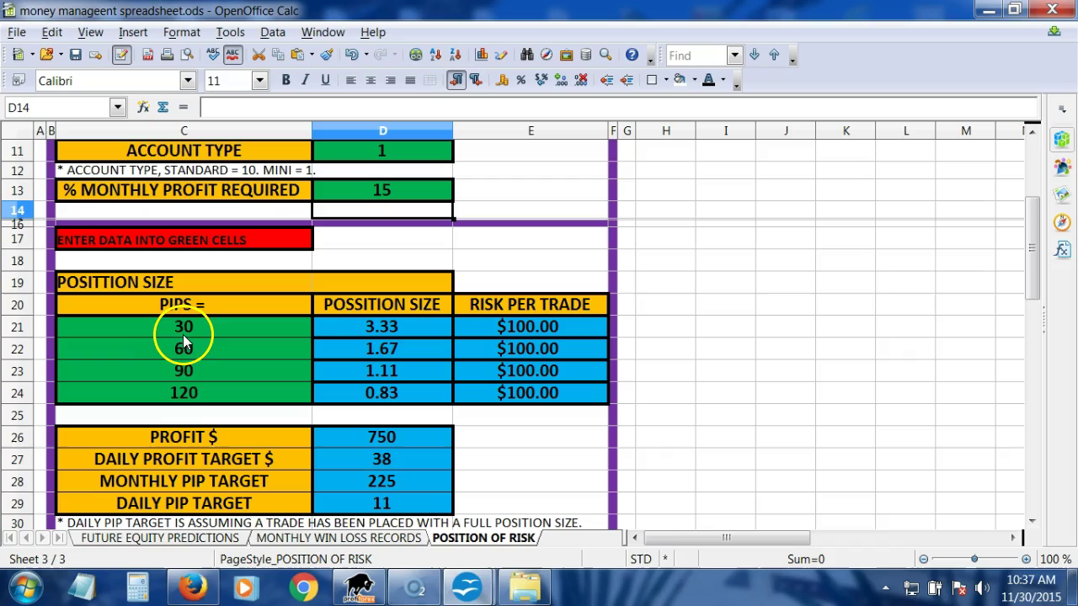
click(183, 328)
double_click(183, 329)
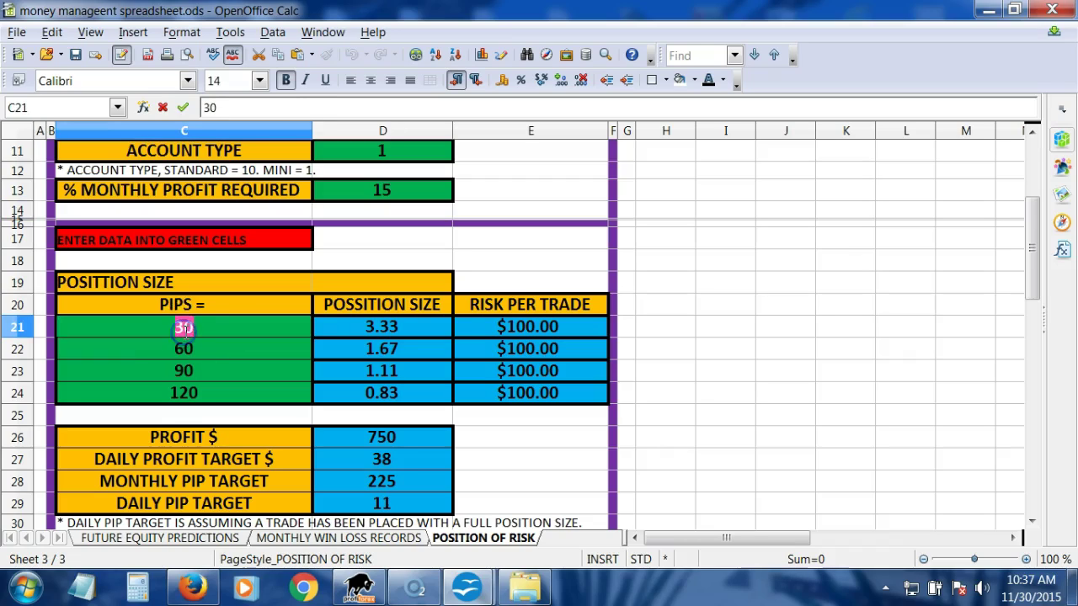
text(50)
key(Return)
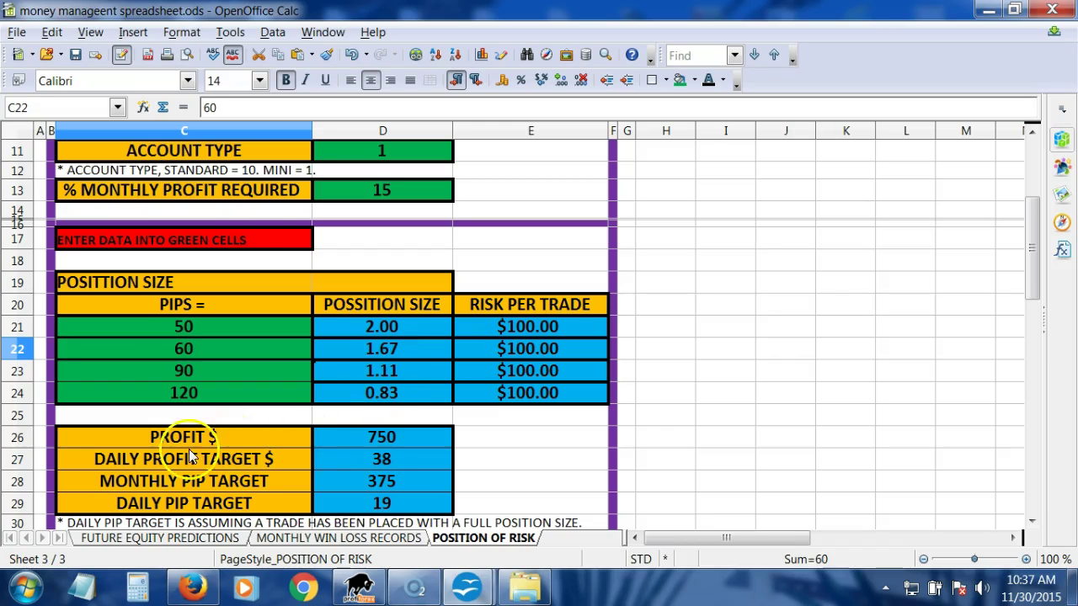
scroll(271, 236, up, 2)
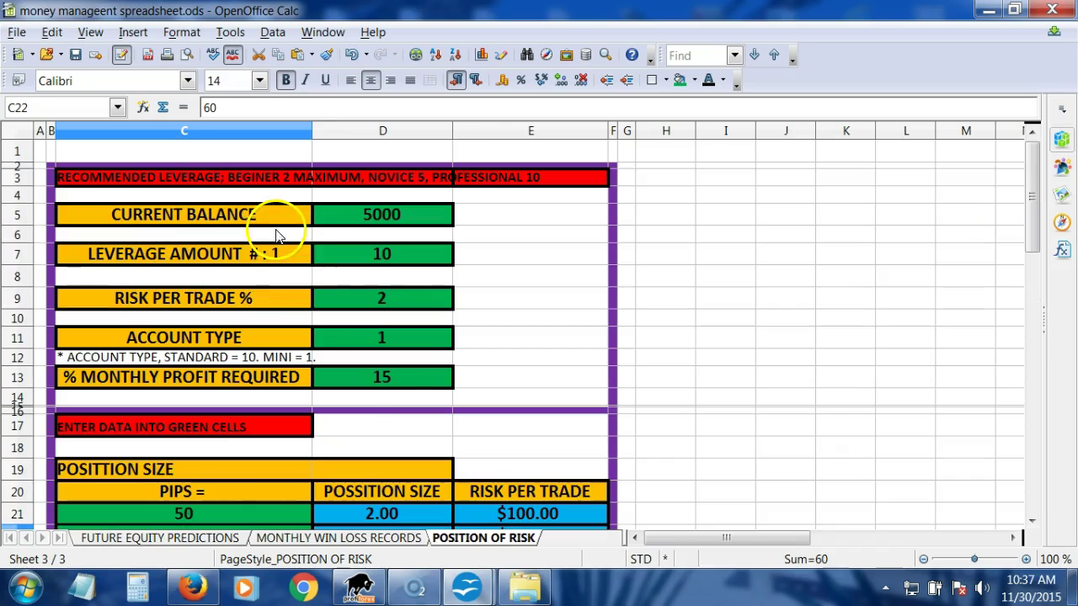
scroll(379, 381, down, 5)
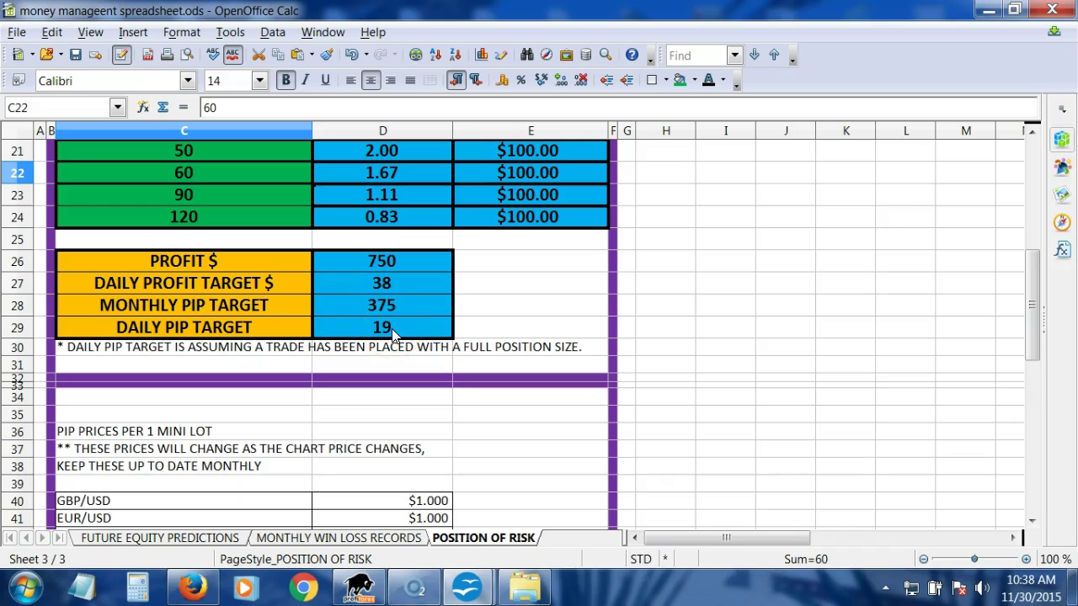
scroll(389, 330, up, 3)
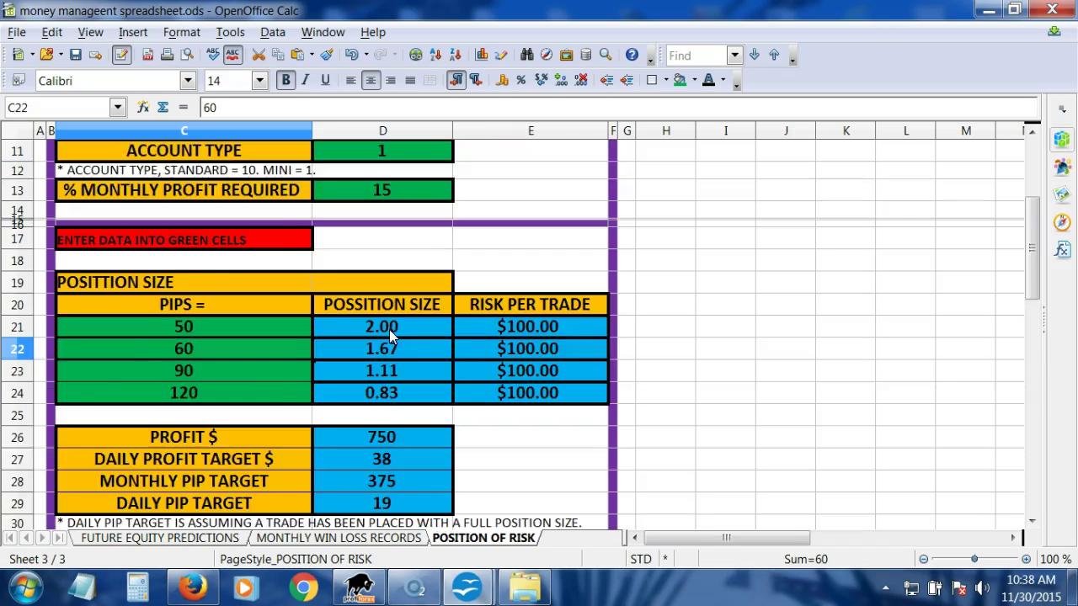
scroll(389, 330, up, 3)
scroll(383, 341, down, 5)
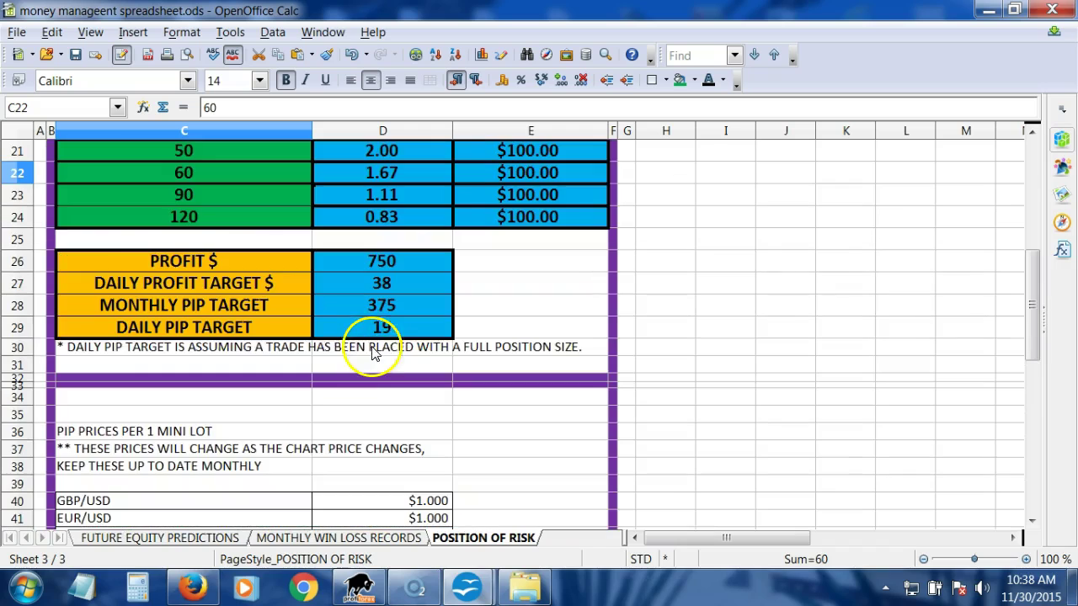
scroll(360, 356, down, 3)
scroll(356, 356, up, 3)
scroll(353, 345, up, 3)
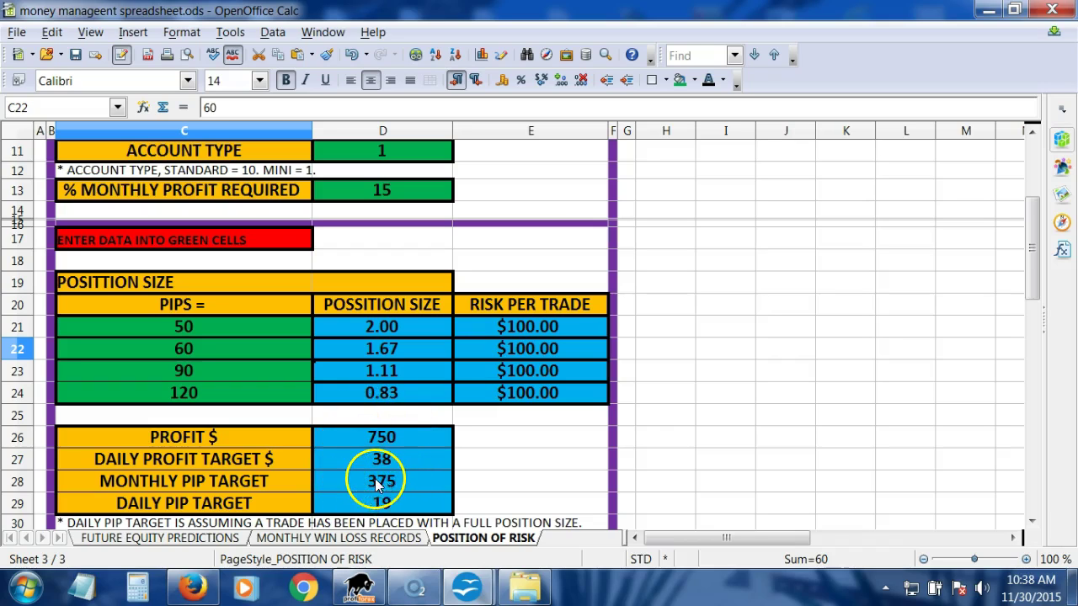
scroll(371, 253, up, 4)
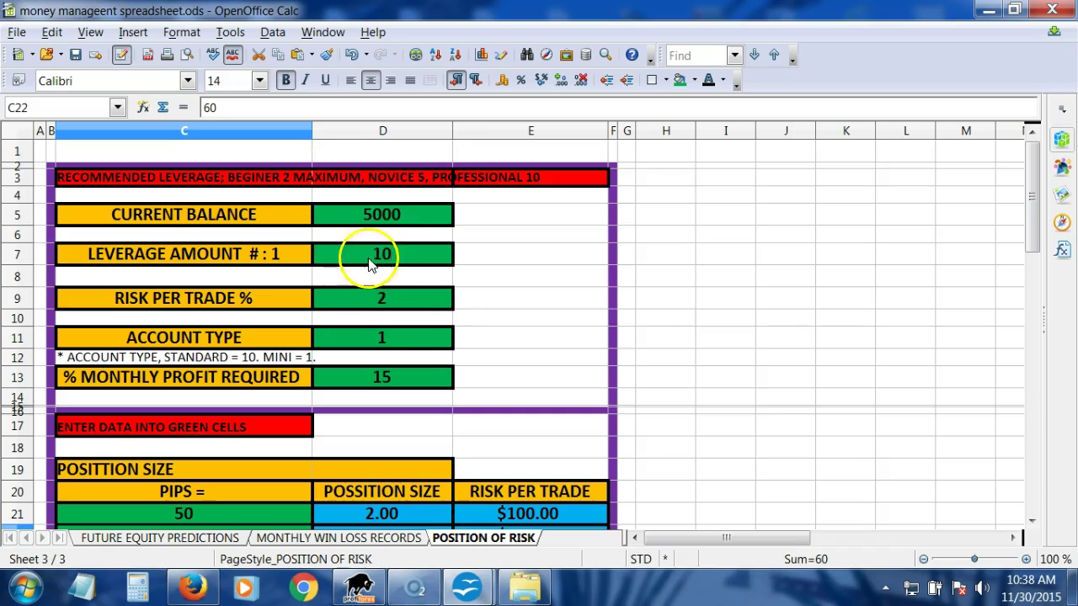
scroll(383, 379, down, 3)
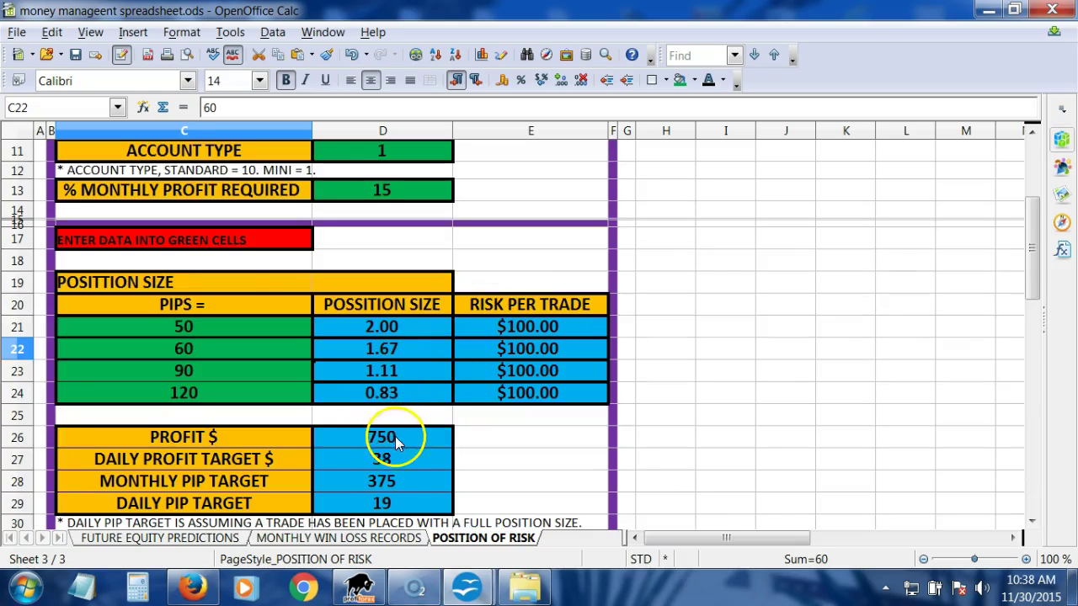
- Raise the current balance in D5 from 5000 to 10000
scroll(354, 430, up, 3)
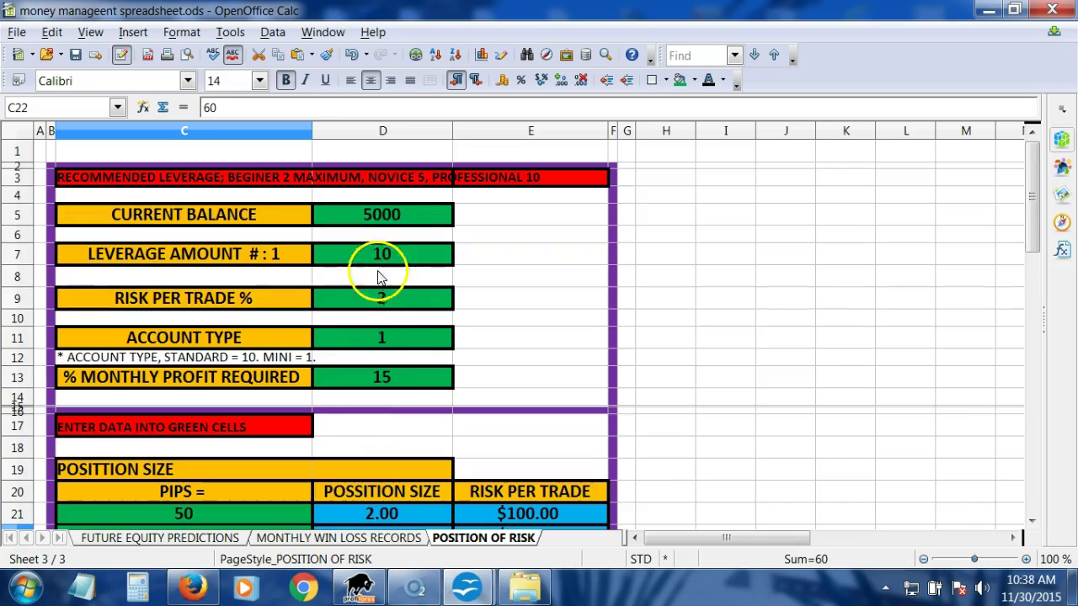
click(383, 217)
double_click(384, 215)
text(10)
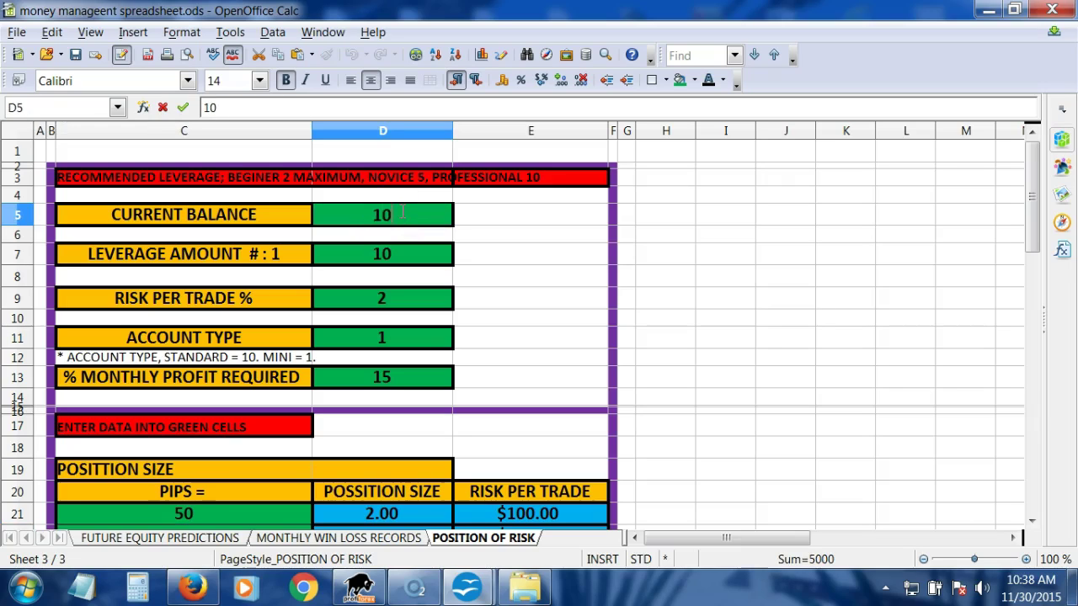
key(Return)
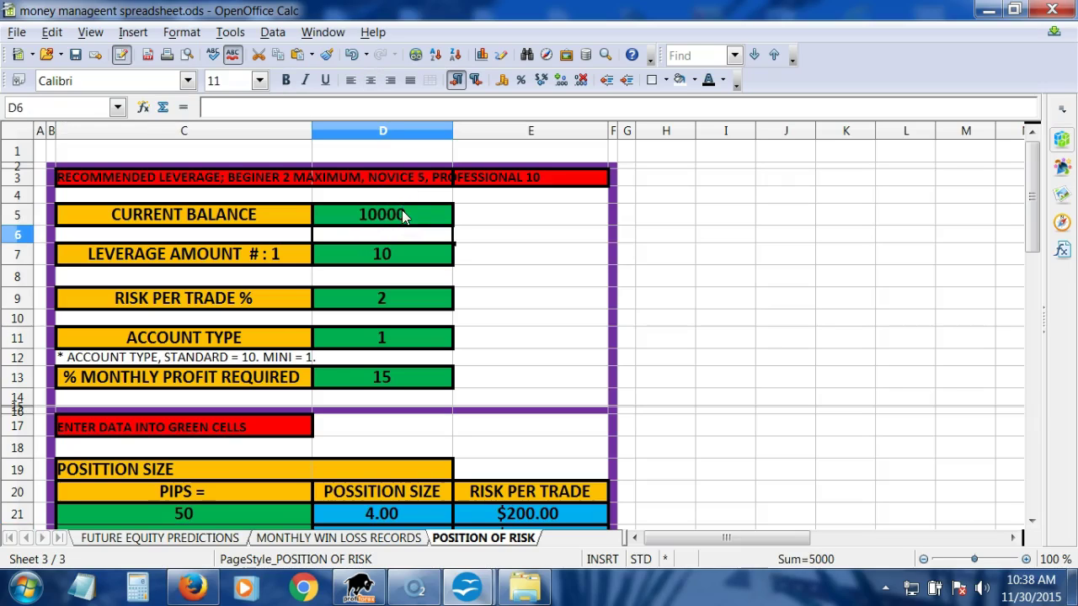
- Lower the monthly profit percentage in D13 from 15 to 10 and check the results
double_click(378, 376)
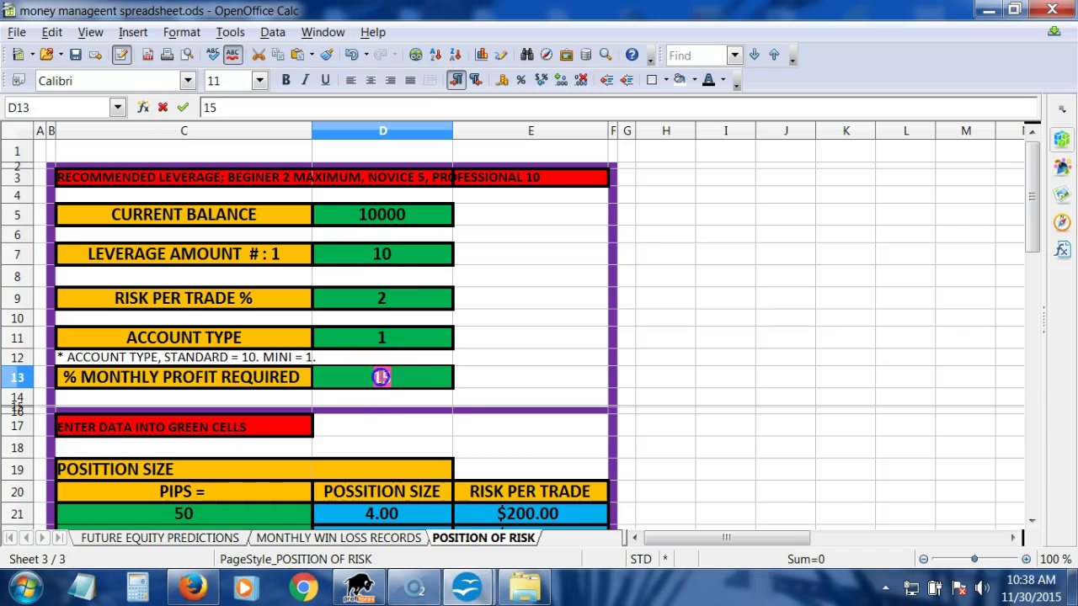
text(10)
key(Return)
scroll(382, 384, down, 3)
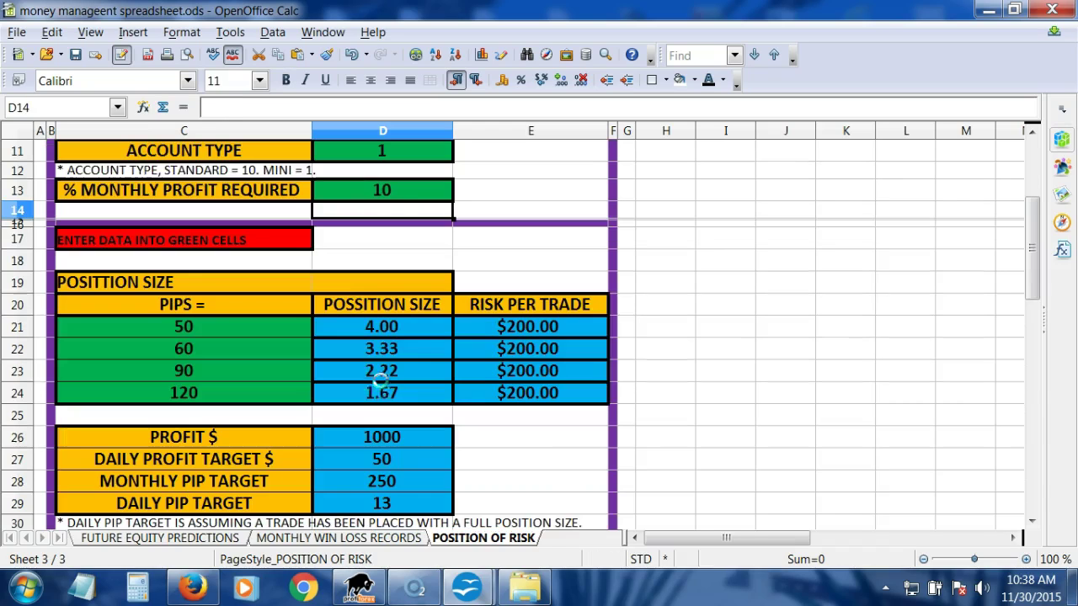
scroll(390, 322, up, 3)
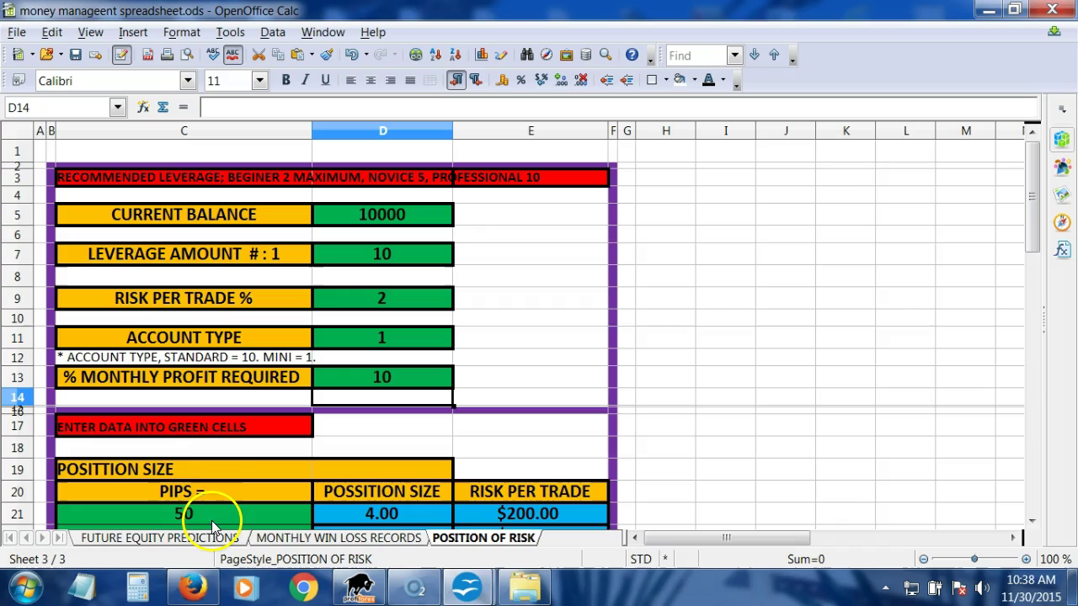
scroll(202, 472, down, 3)
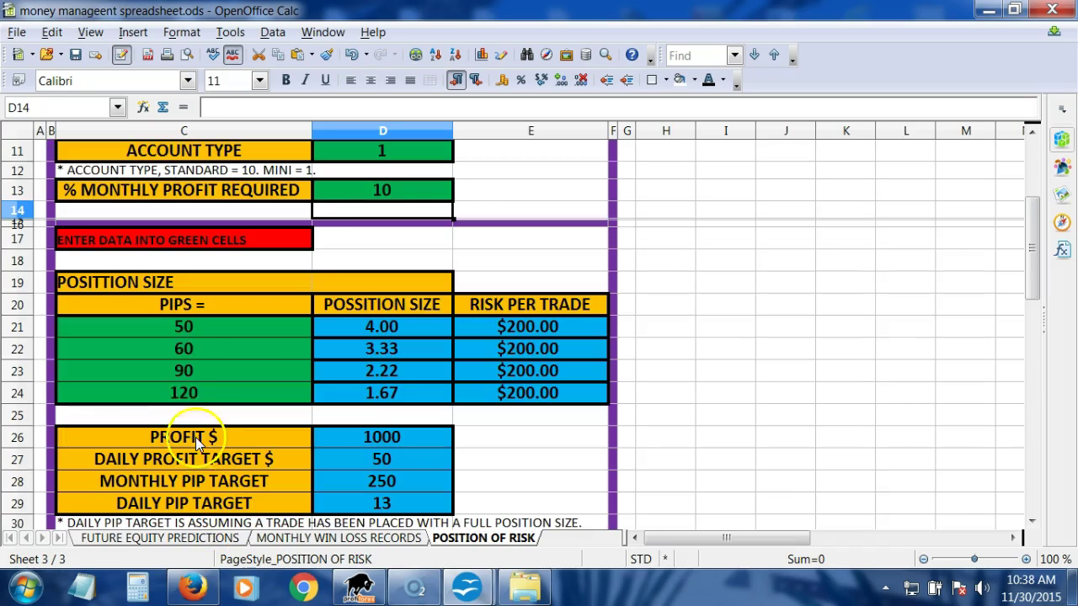
click(178, 356)
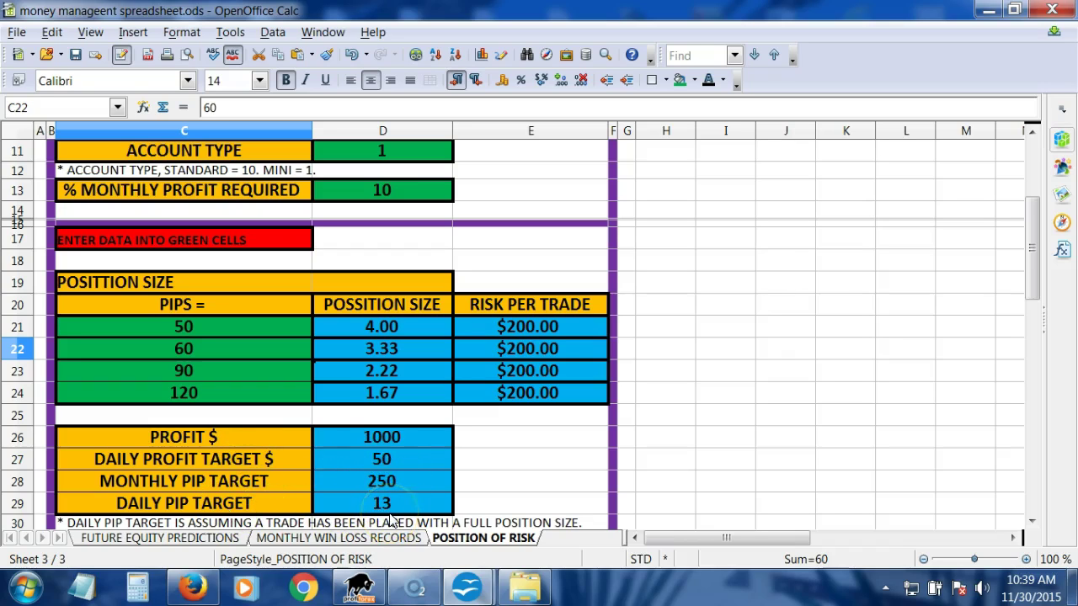
scroll(383, 518, up, 3)
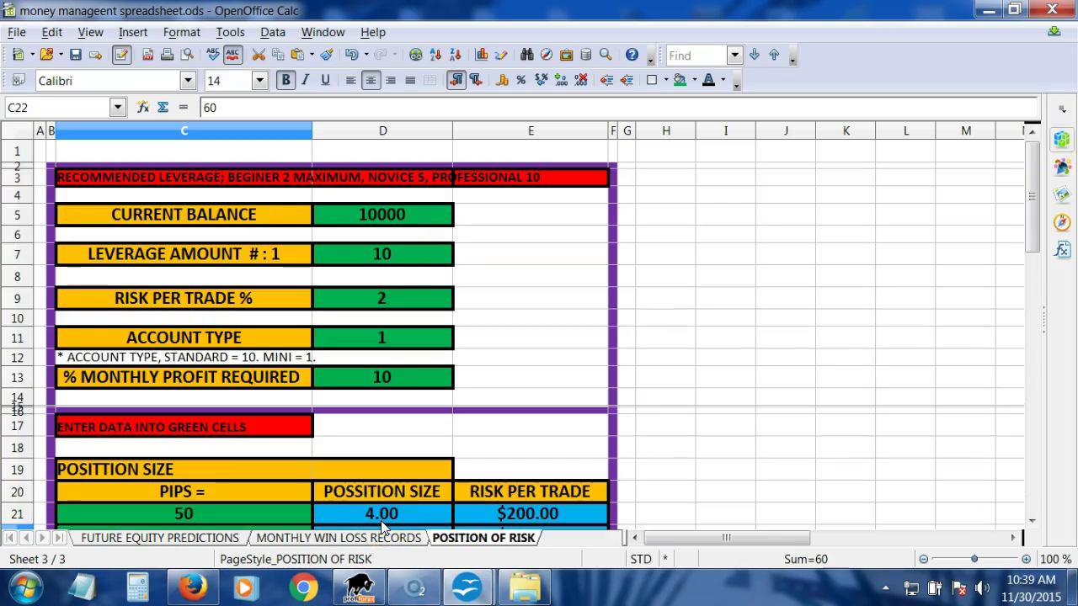
scroll(405, 400, down, 3)
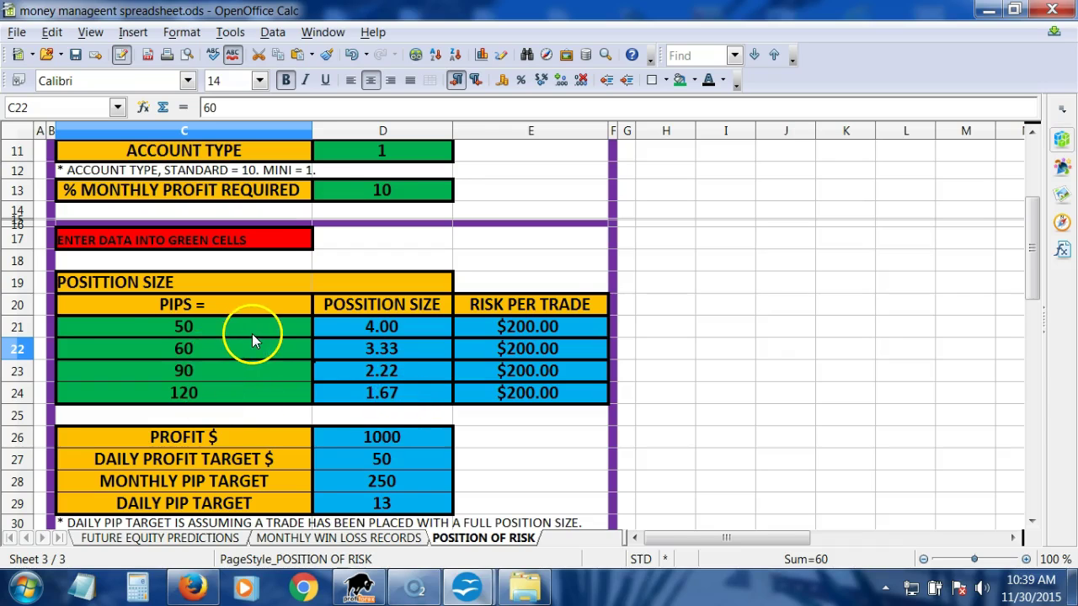
scroll(252, 336, up, 3)
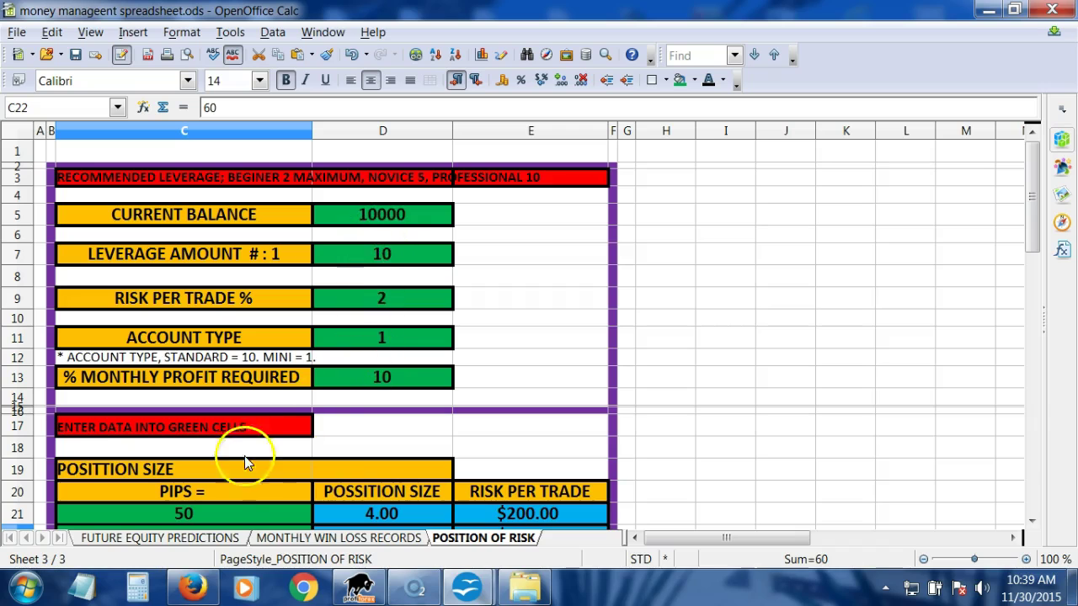
scroll(228, 482, down, 3)
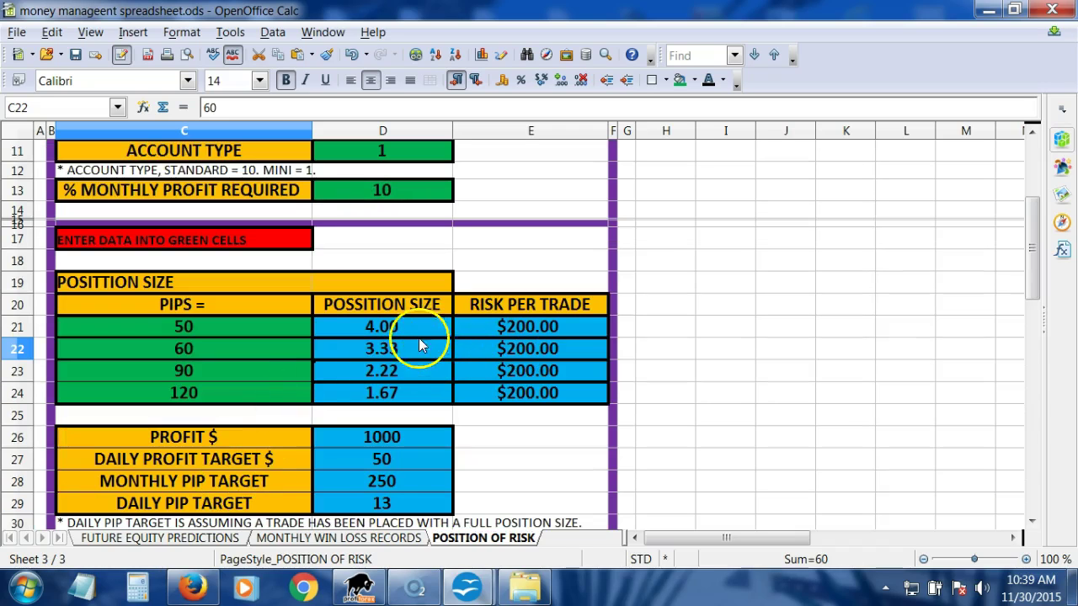